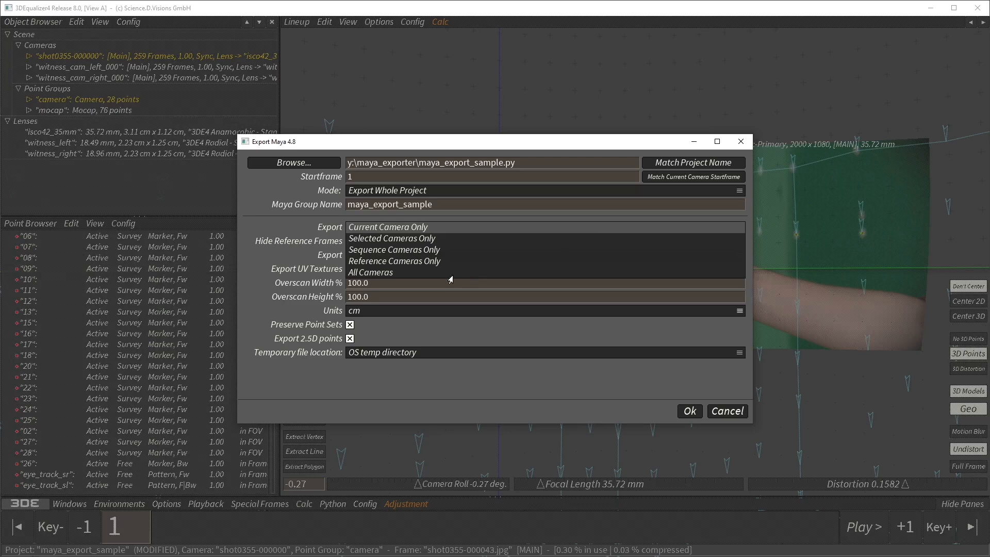
- Export the whole project to Maya with All Cameras and All 3D Models included
{"action": "left_click", "coordinate": [399, 272]}
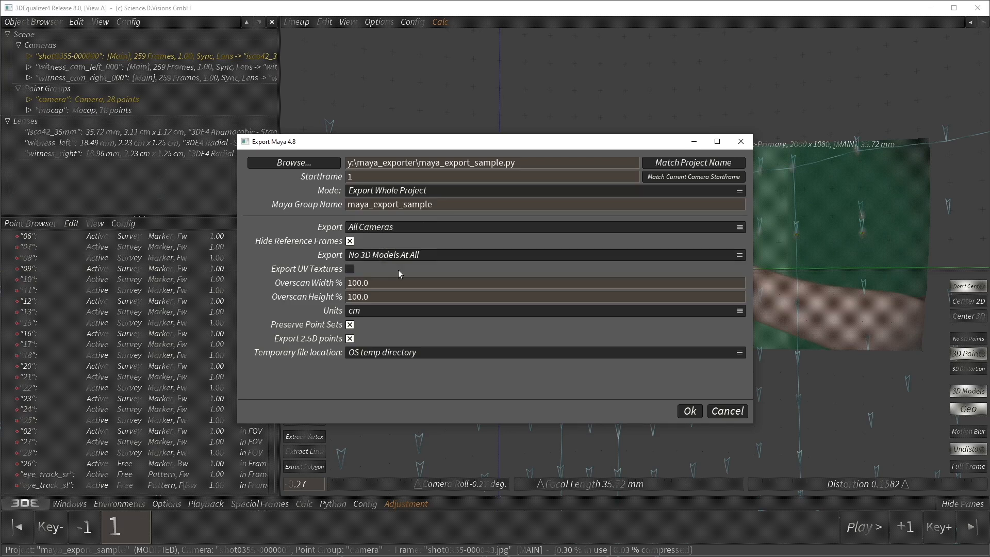
{"action": "left_click", "coordinate": [434, 256]}
{"action": "left_click", "coordinate": [424, 279]}
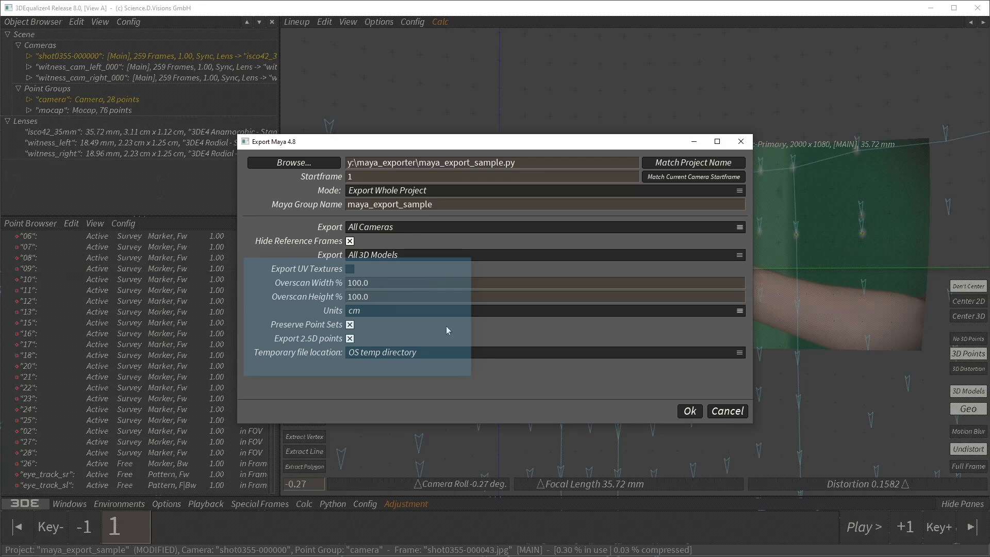
{"action": "left_click", "coordinate": [688, 410]}
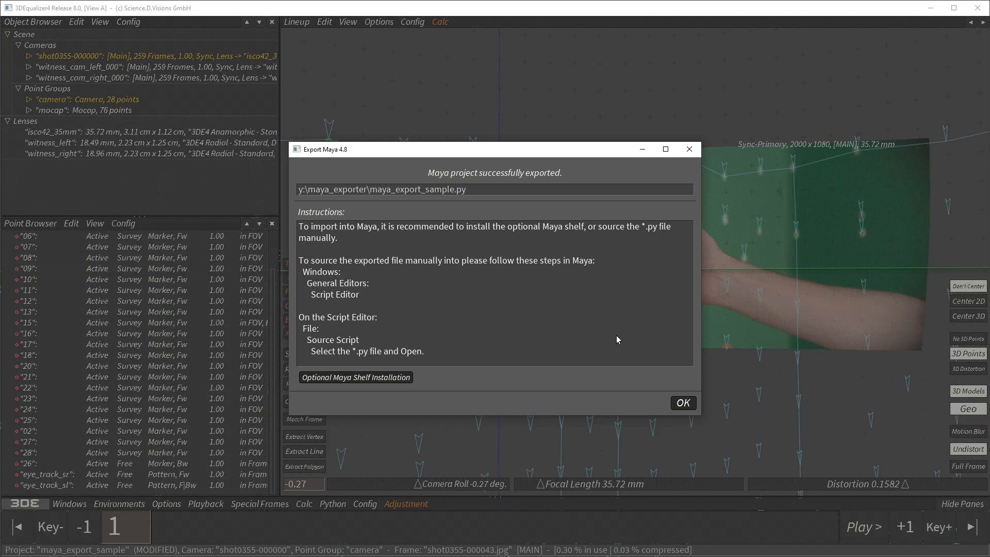
- Copy the exported script's path and install the optional Maya shelf in Maya 2024's shelves directory
{"action": "right_click", "coordinate": [516, 192]}
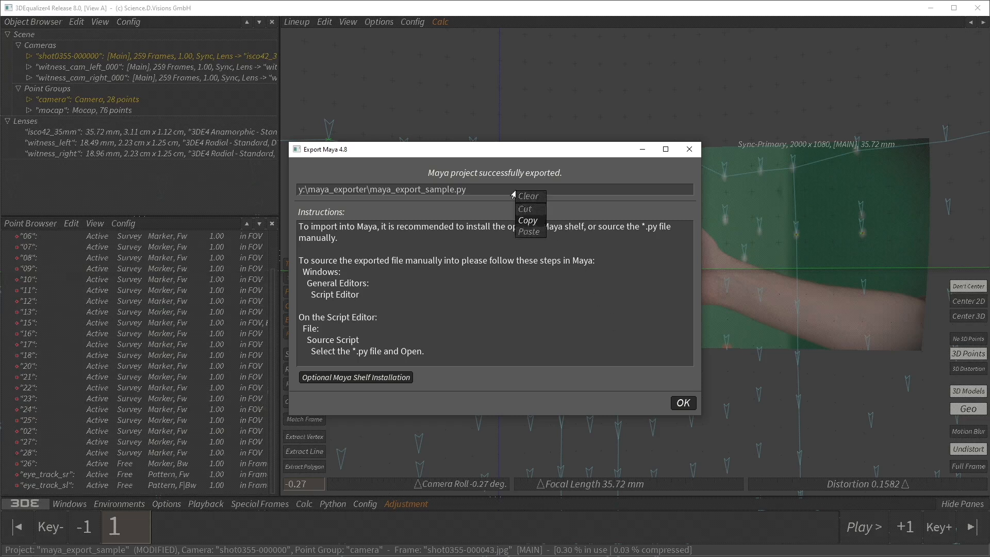
{"action": "left_click", "coordinate": [528, 220]}
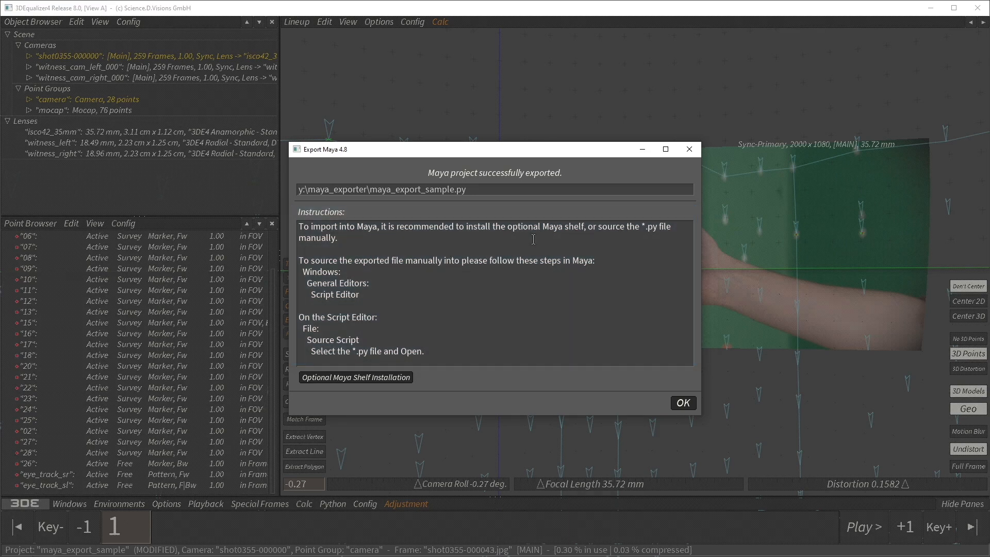
{"action": "left_click", "coordinate": [396, 378]}
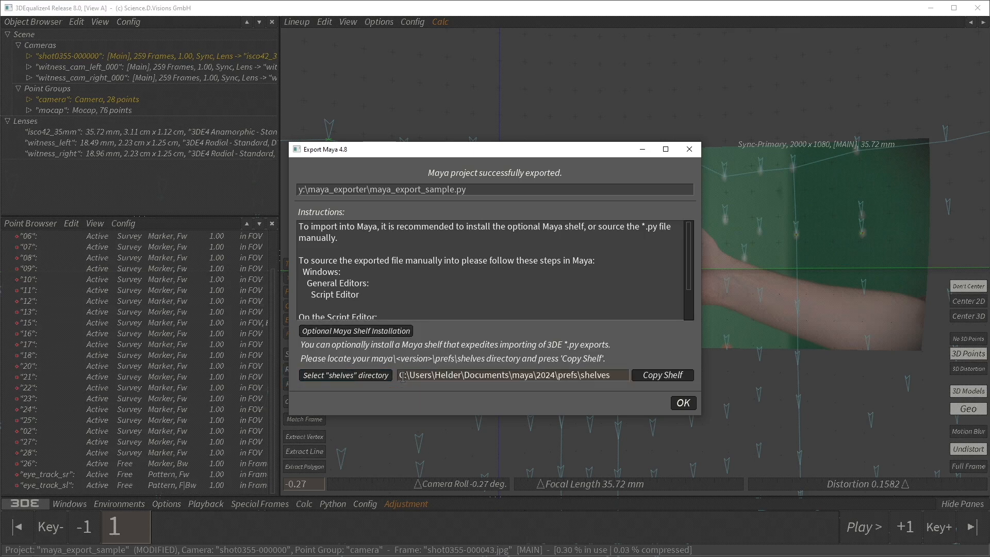
{"action": "left_click", "coordinate": [668, 378]}
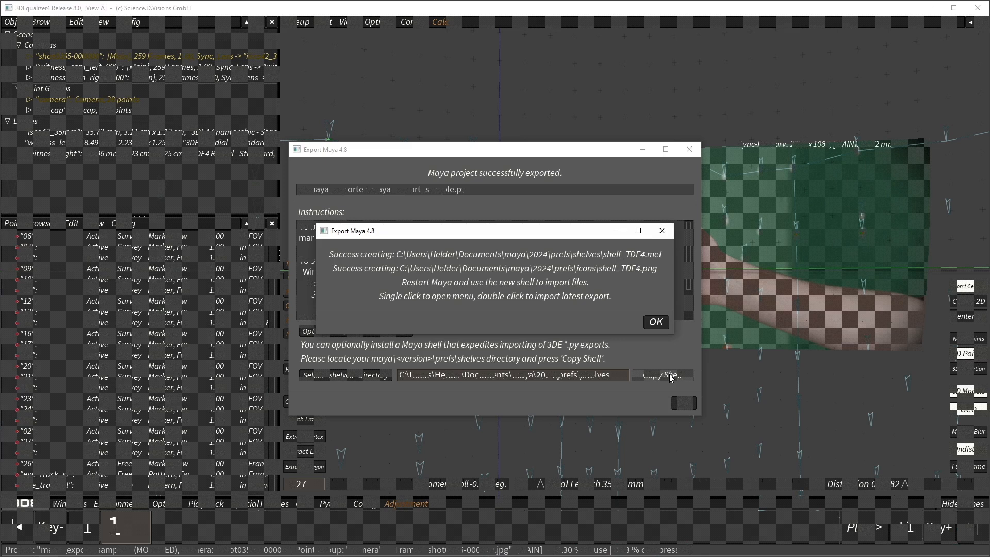
{"action": "left_click", "coordinate": [652, 322]}
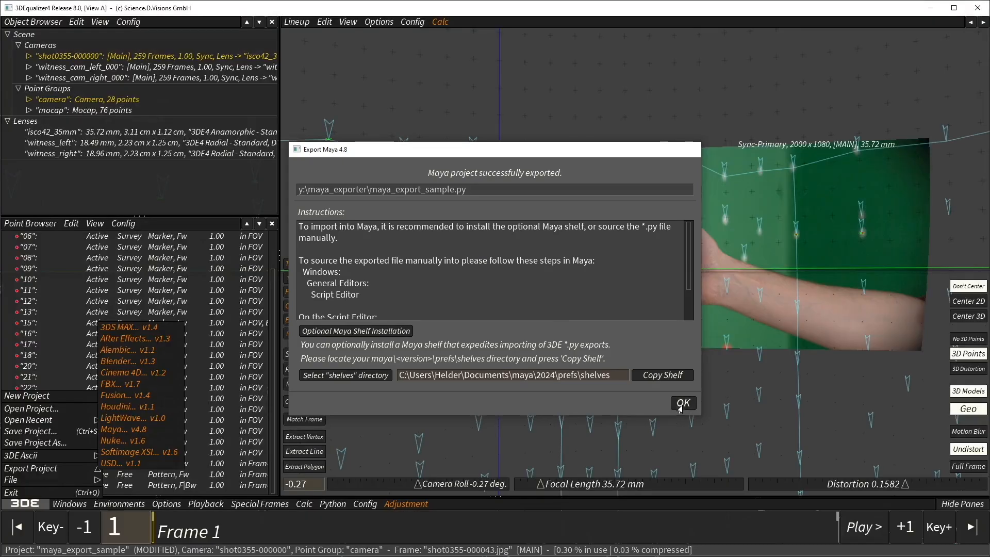
{"action": "left_click", "coordinate": [682, 404]}
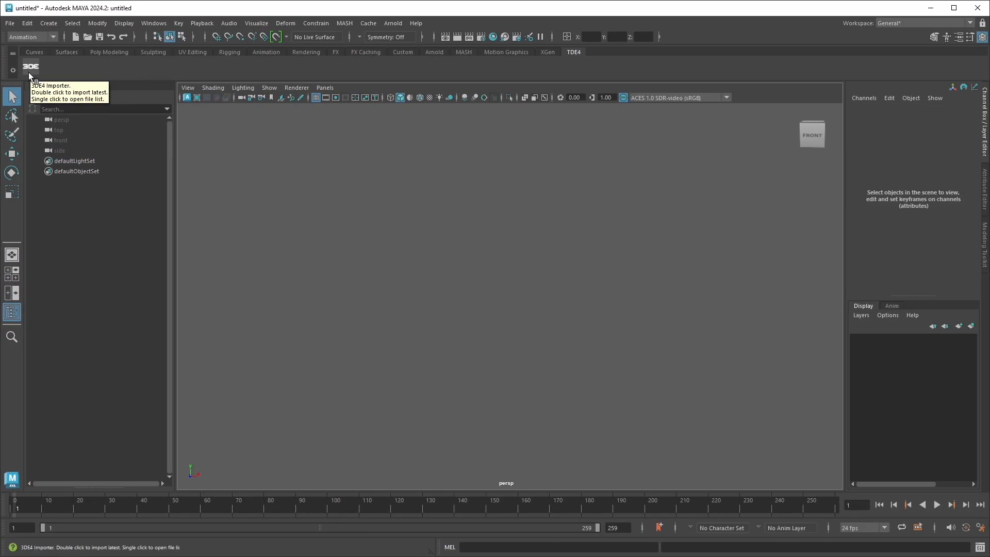
- Switch to Maya, import the latest 3DE4 export, and expand the maya_export_sample group
{"action": "left_click", "coordinate": [28, 72]}
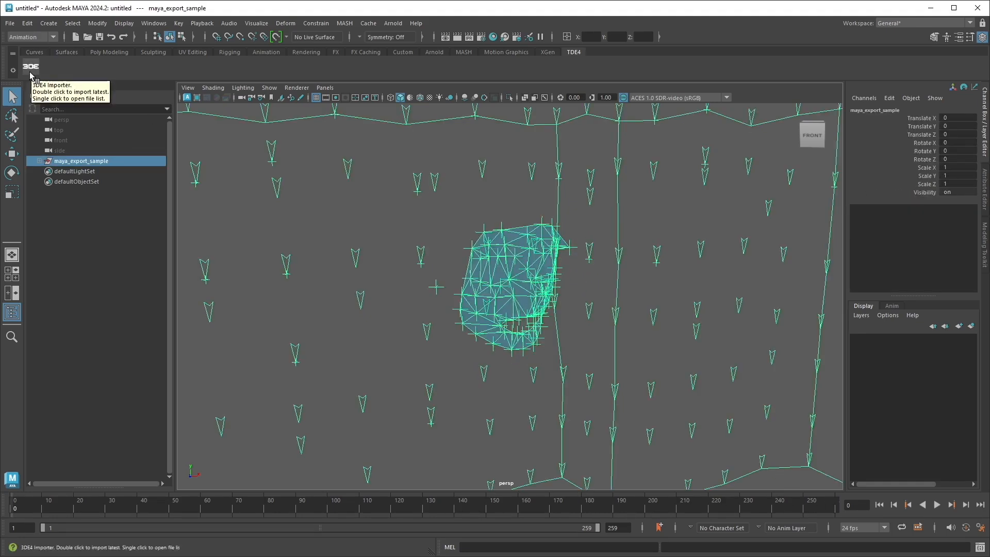
{"action": "left_click", "coordinate": [75, 238]}
{"action": "left_click", "coordinate": [39, 160]}
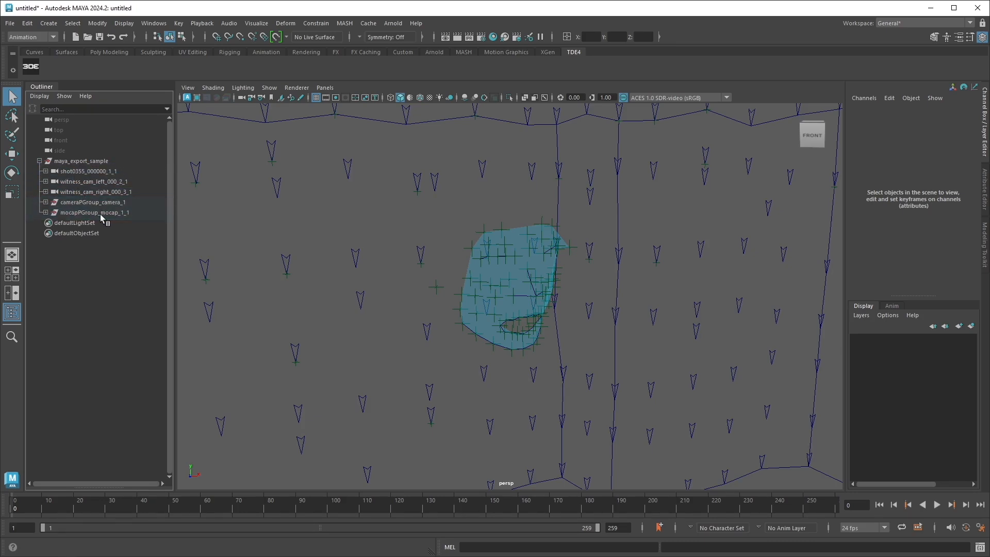
- Examine the shot camera's 2.5D point groups and the mocap group's merged point sets, face mesh and strip and loop curves
{"action": "left_click", "coordinate": [46, 171]}
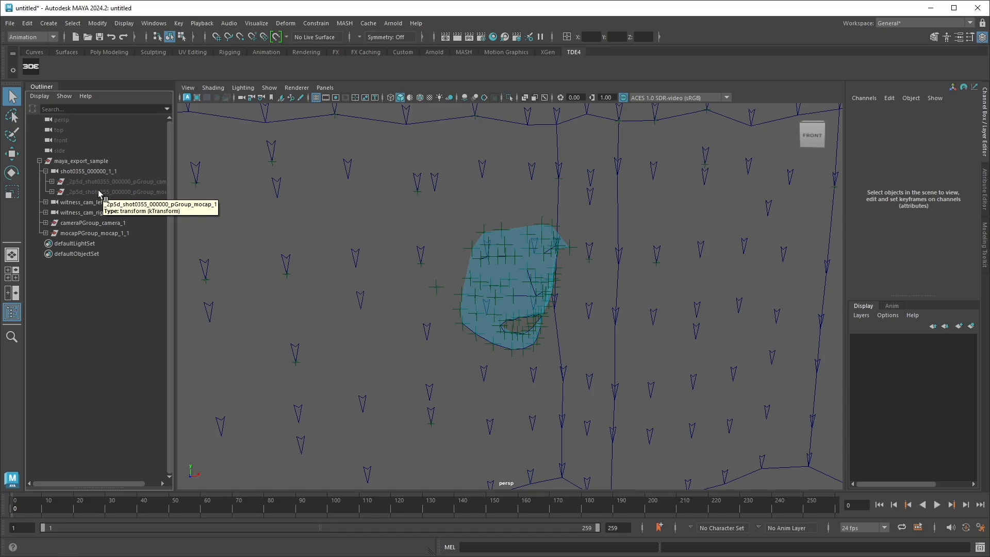
{"action": "left_click", "coordinate": [47, 172]}
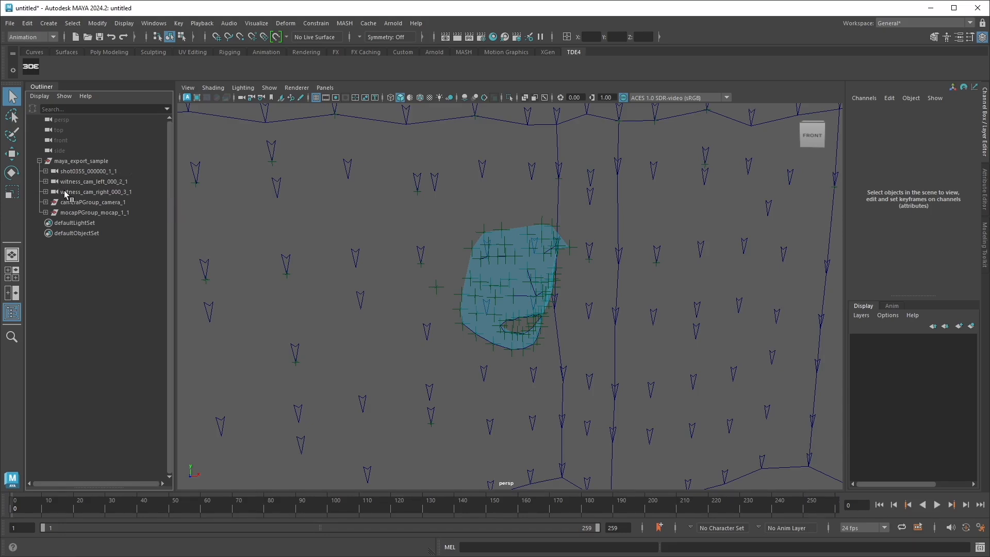
{"action": "left_click", "coordinate": [45, 212]}
{"action": "left_click", "coordinate": [88, 223]}
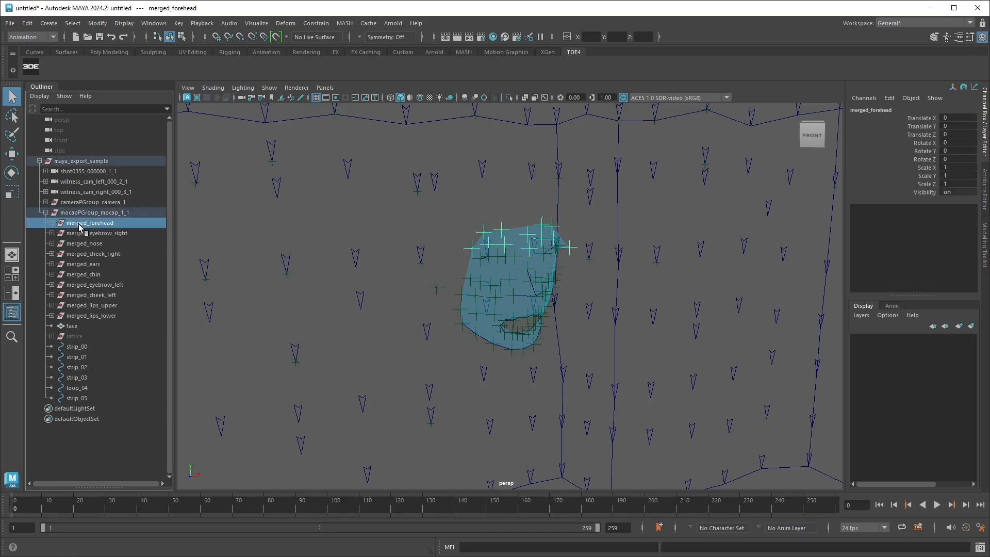
{"action": "left_click", "coordinate": [86, 316], "text": "shift"}
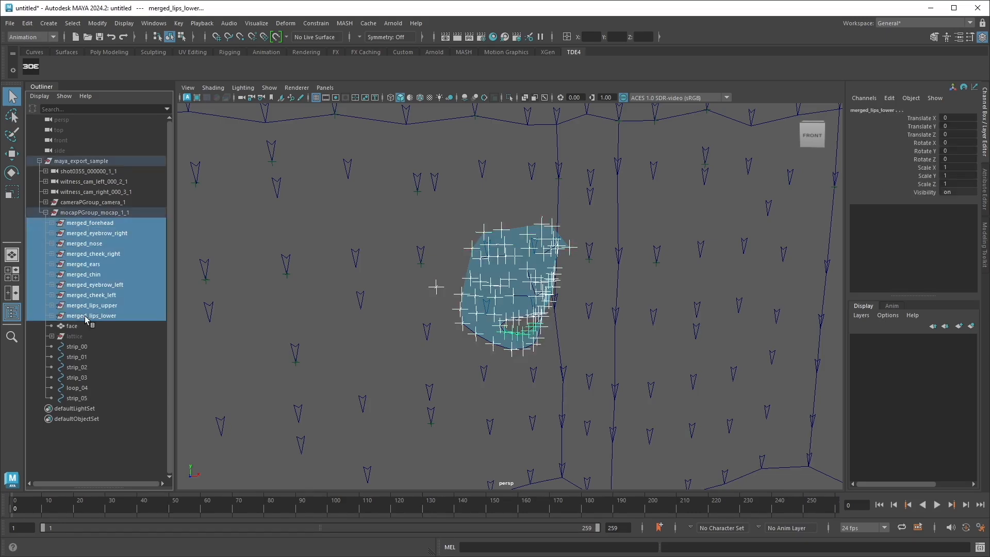
{"action": "left_click", "coordinate": [77, 326]}
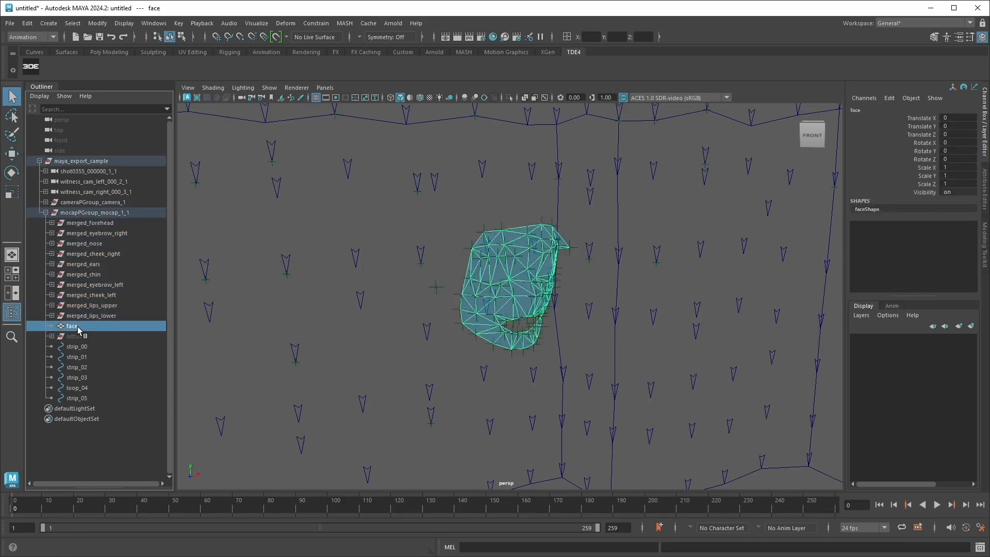
{"action": "left_click", "coordinate": [90, 347]}
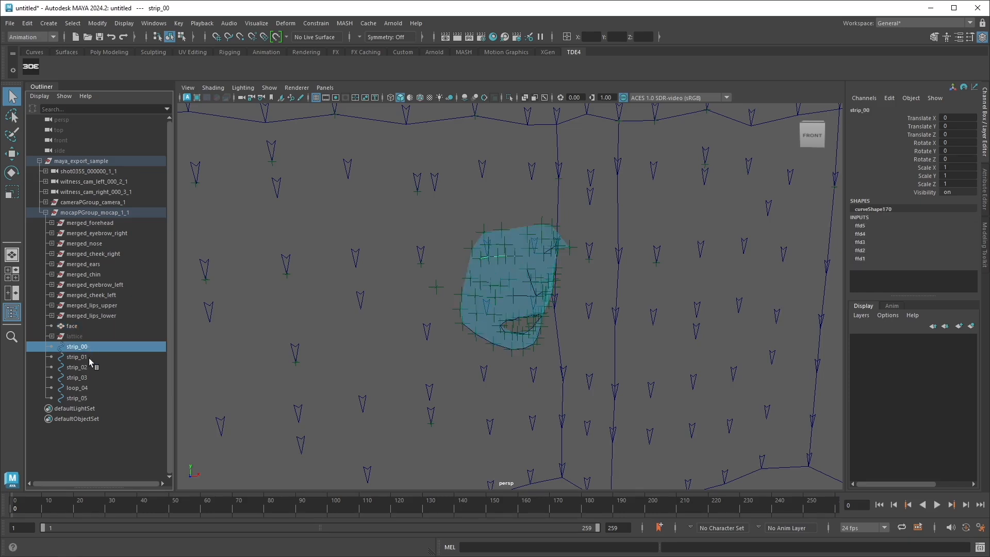
{"action": "left_click", "coordinate": [84, 395], "text": "shift"}
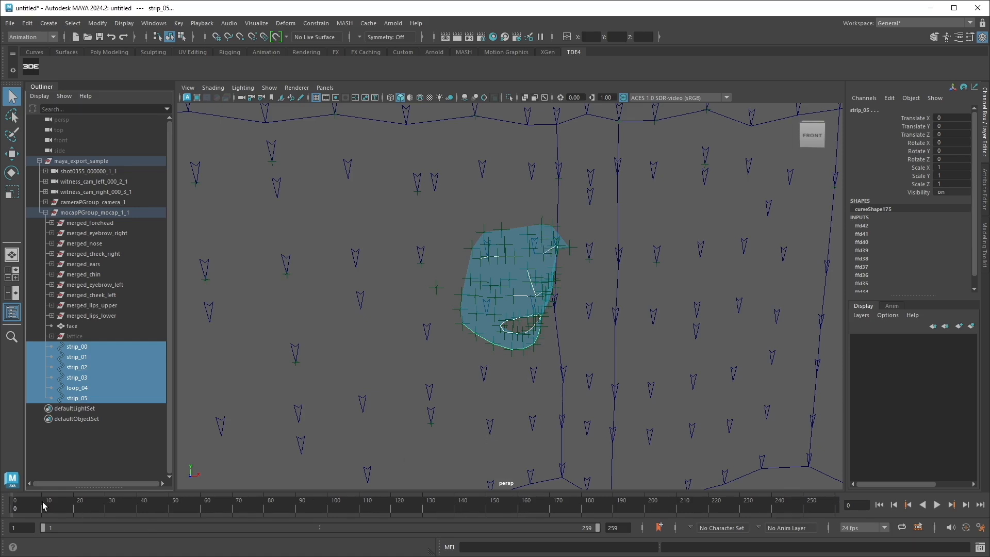
- Play and scrub the timeline to check the face curves' motion, and clear the selection
{"action": "key", "text": "alt+v"}
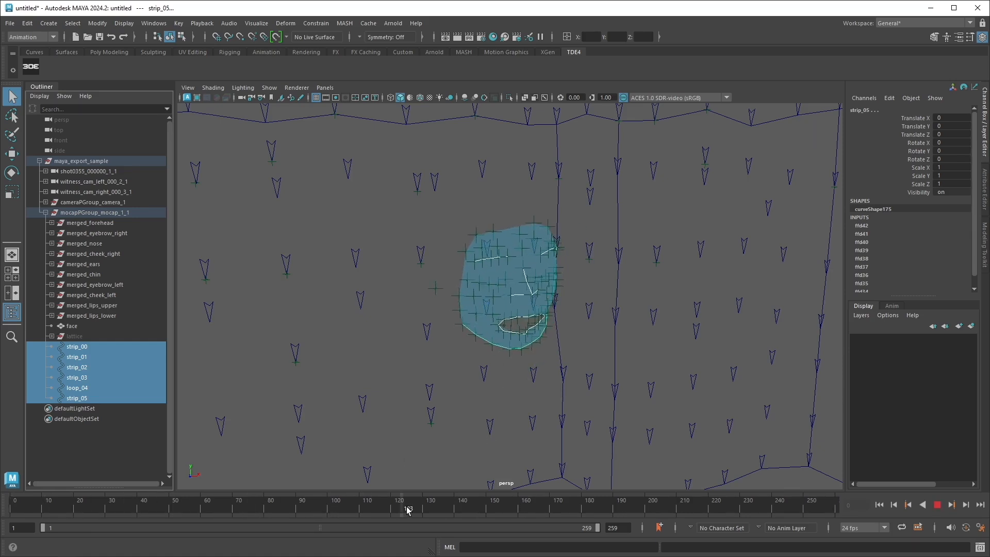
{"action": "left_click_drag", "start_coordinate": [586, 504], "coordinate": [54, 491]}
{"action": "left_click", "coordinate": [245, 302]}
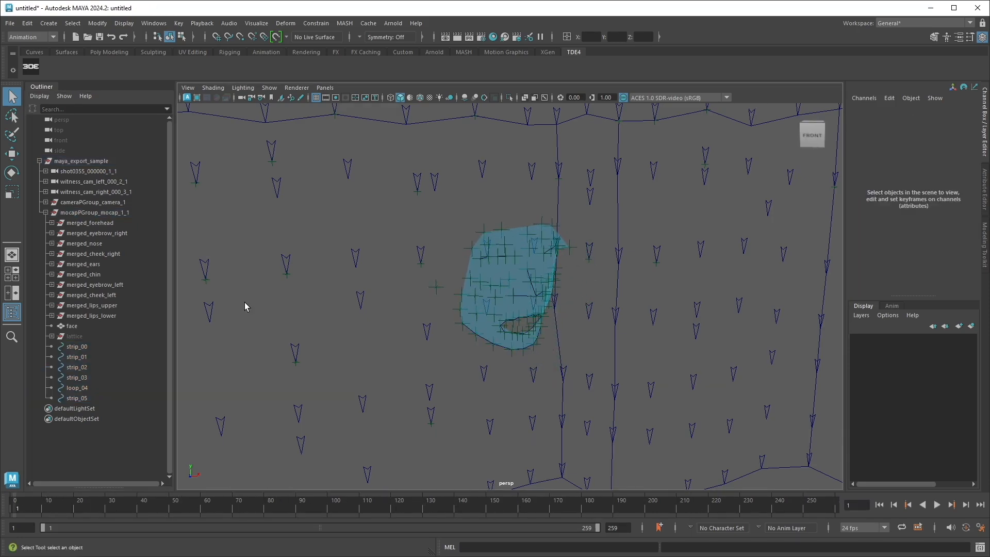
- Look through the shot0355_000000_1_1 camera and set its image plane to main_shot.0001.png from ud_no_overscan, used as an image sequence
{"action": "left_click", "coordinate": [97, 172]}
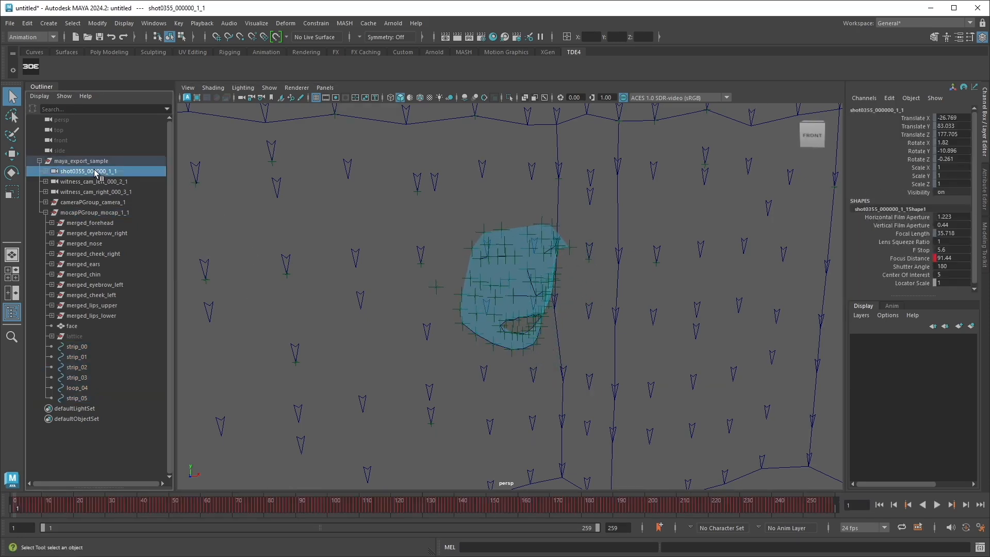
{"action": "middle_click_drag", "start_coordinate": [95, 170], "coordinate": [387, 208]}
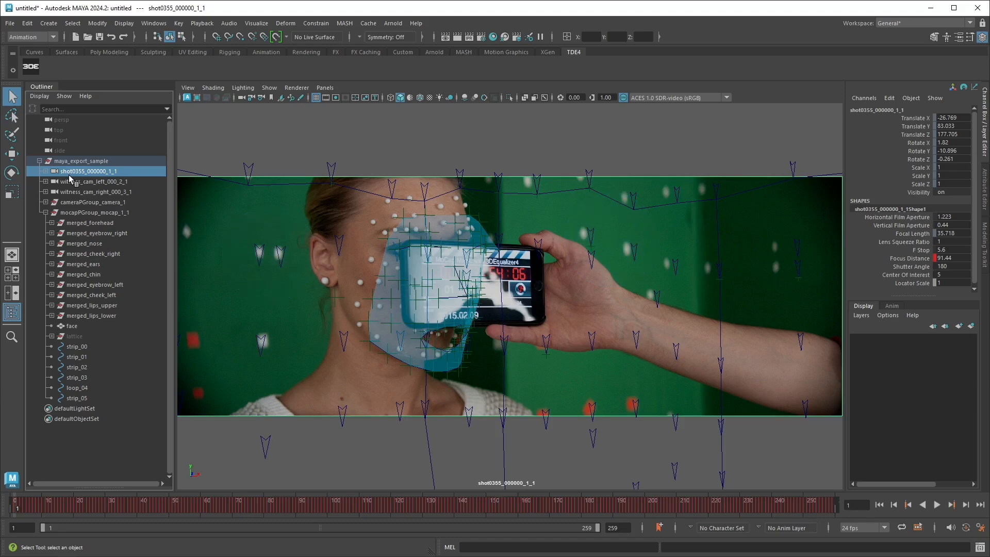
{"action": "key", "text": "ctrl+a"}
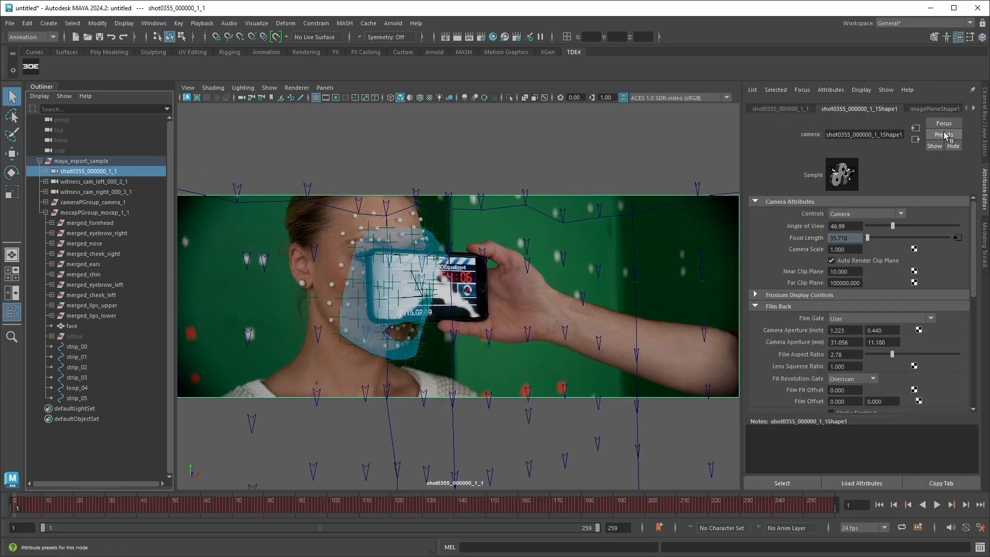
{"action": "left_click", "coordinate": [943, 108]}
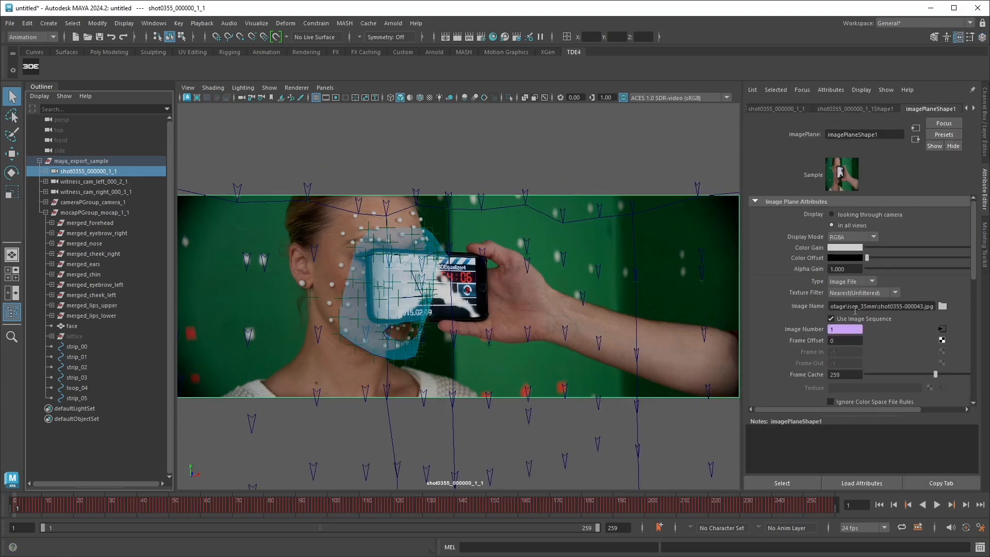
{"action": "left_click", "coordinate": [942, 306]}
{"action": "double_click", "coordinate": [242, 93]}
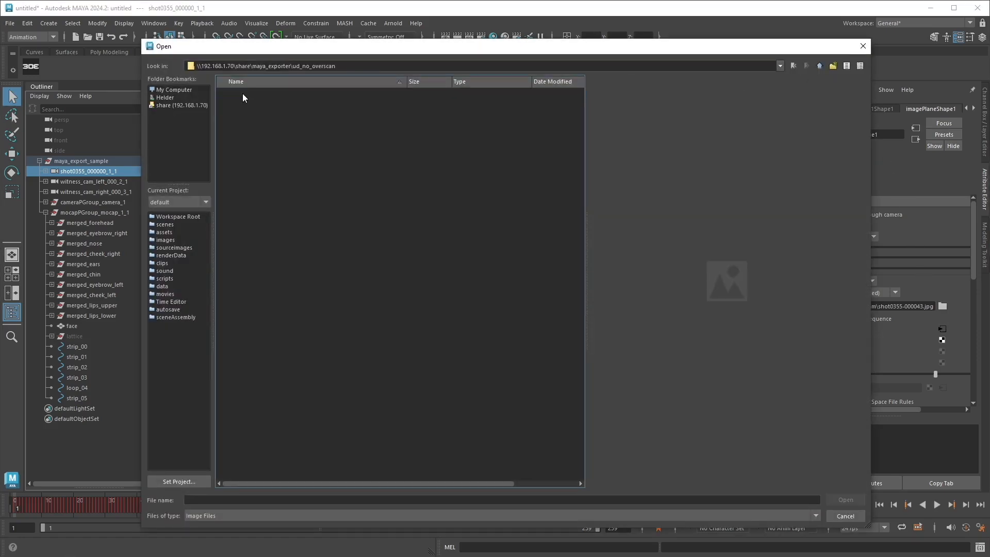
{"action": "double_click", "coordinate": [243, 94]}
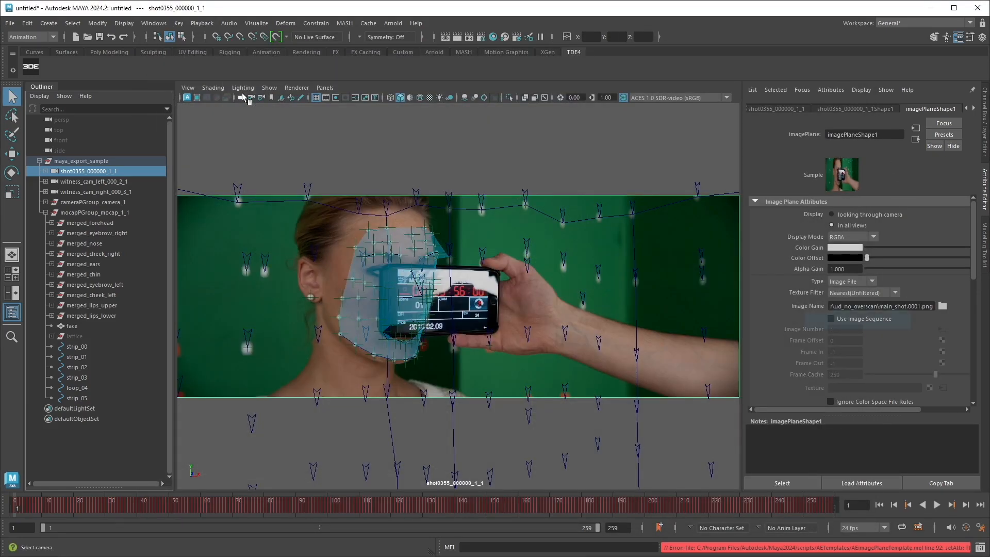
{"action": "left_click", "coordinate": [831, 320]}
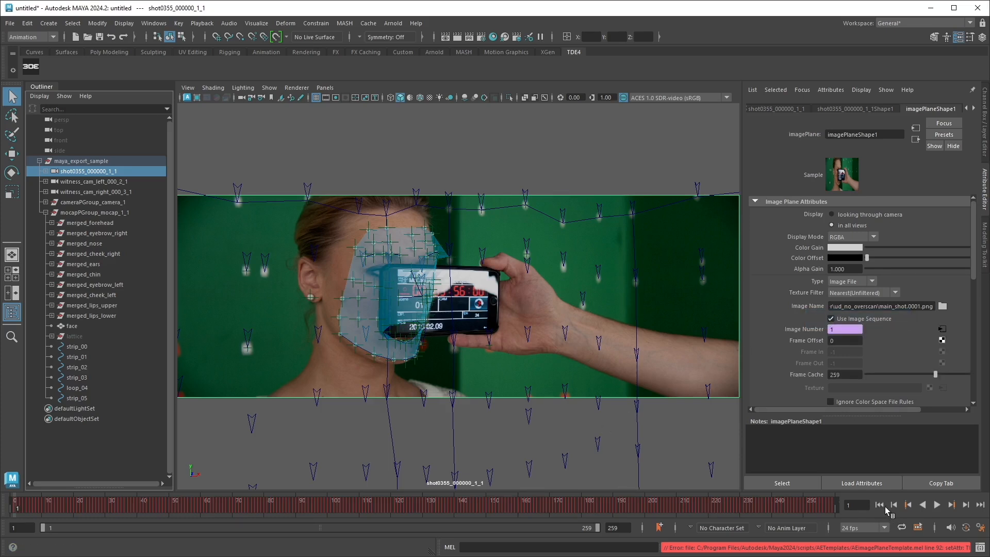
- Play the shot through the camera to check how the points and face mesh align with the footage
{"action": "left_click", "coordinate": [934, 506]}
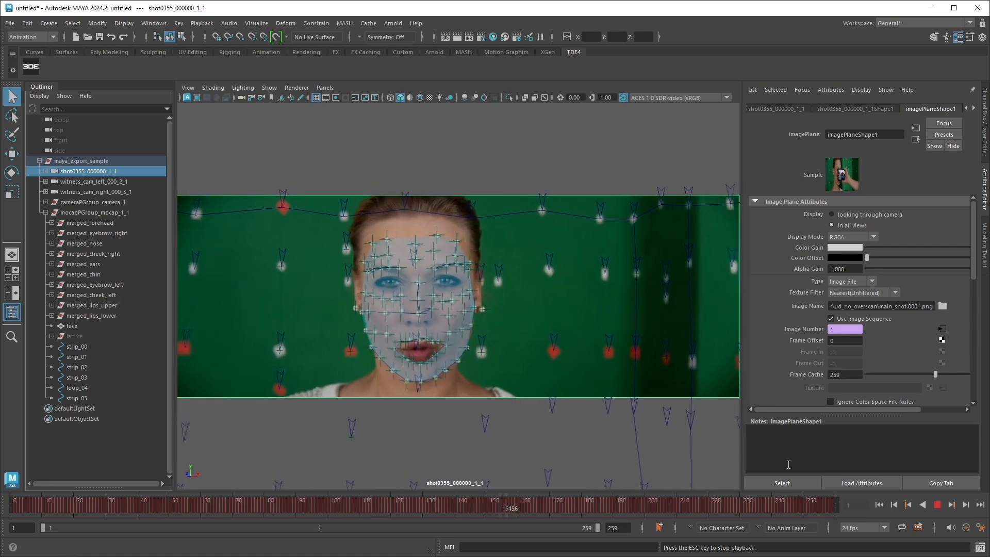
{"action": "left_click", "coordinate": [937, 505]}
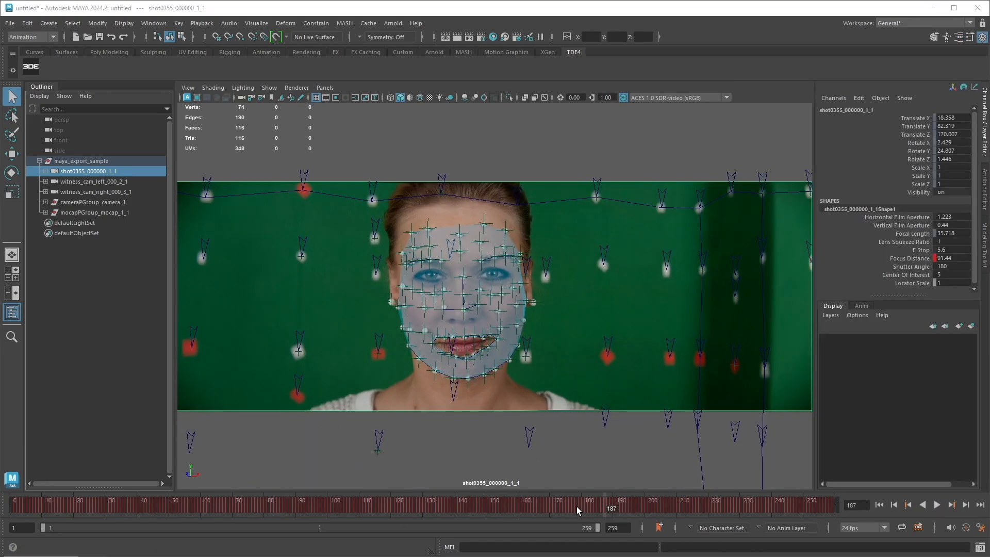
- Hide the mocapPGroup_mocap_1_1 and cameraPGroup_camera_1 point groups
{"action": "left_click", "coordinate": [117, 212]}
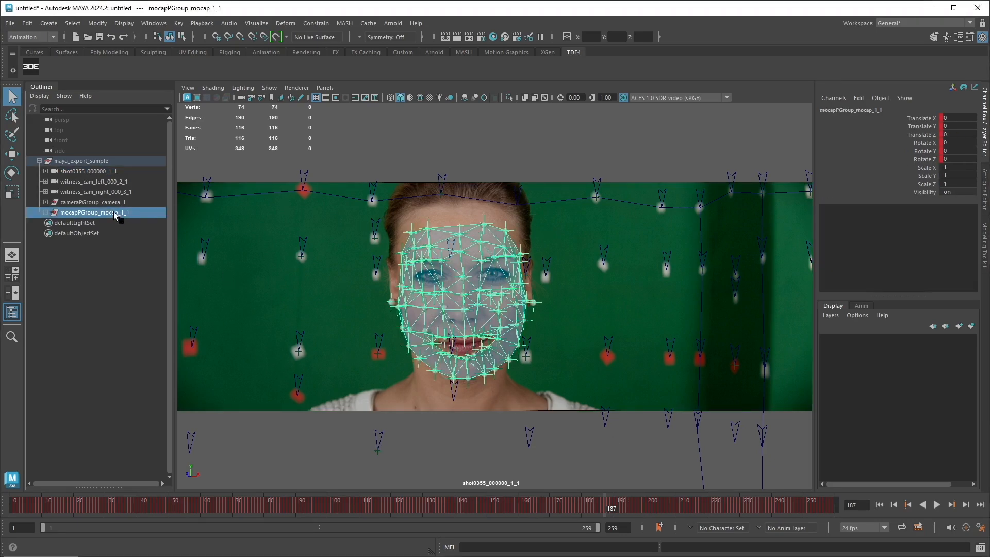
{"action": "left_click", "coordinate": [113, 204], "text": "ctrl"}
{"action": "key", "text": "ctrl+h"}
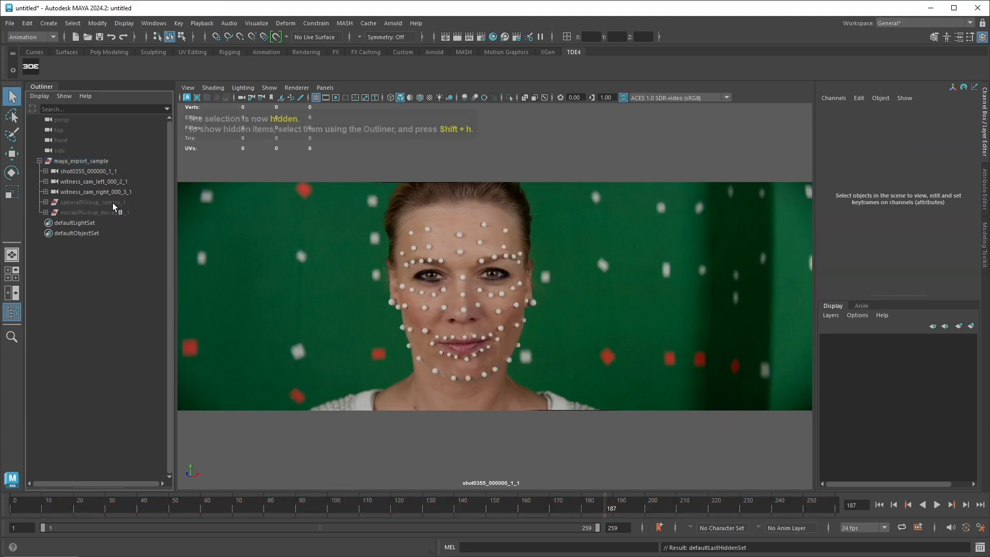
- Show the shot camera's hidden 2.5D mocap point group and play the timeline to check it against the footage
{"action": "left_click", "coordinate": [46, 172]}
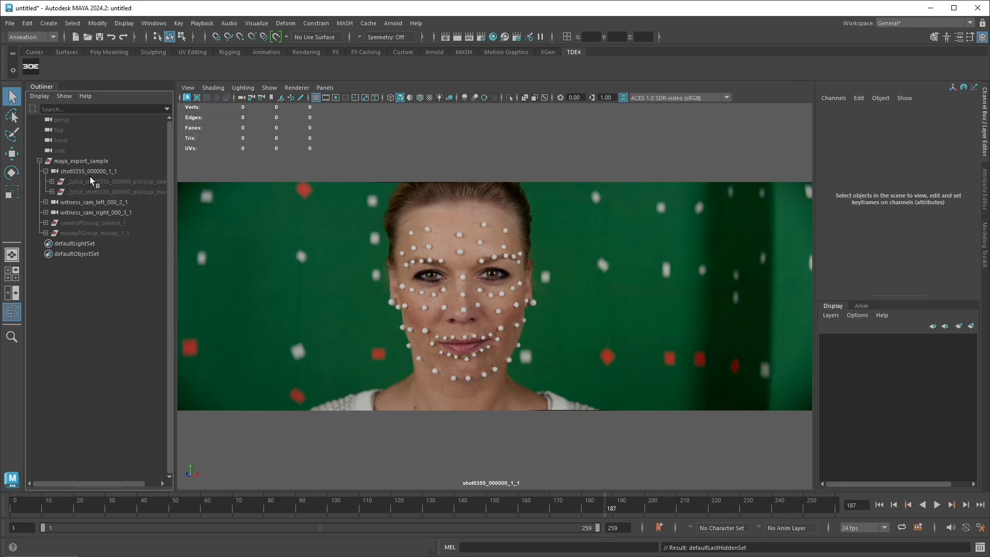
{"action": "left_click", "coordinate": [109, 192]}
{"action": "key", "text": "shift+h"}
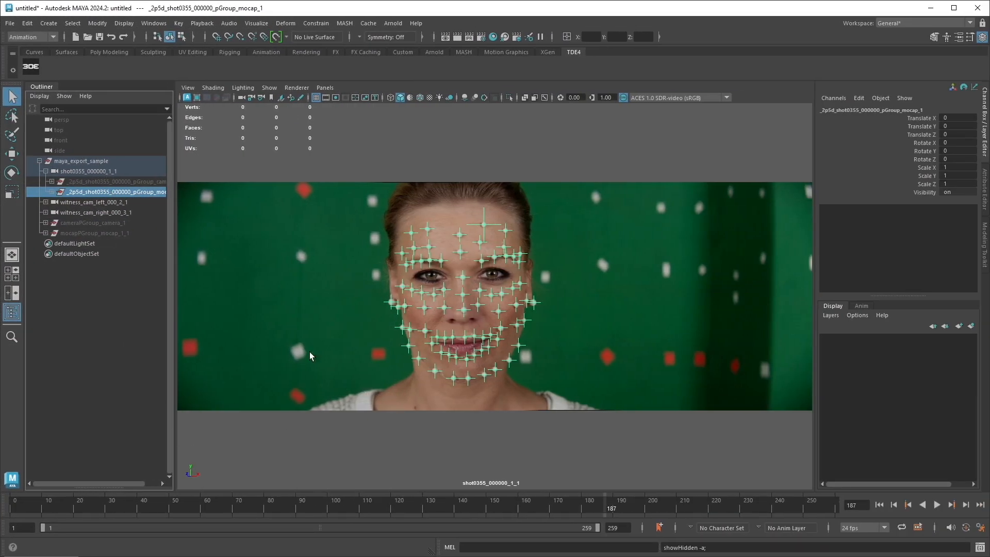
{"action": "left_click", "coordinate": [355, 391]}
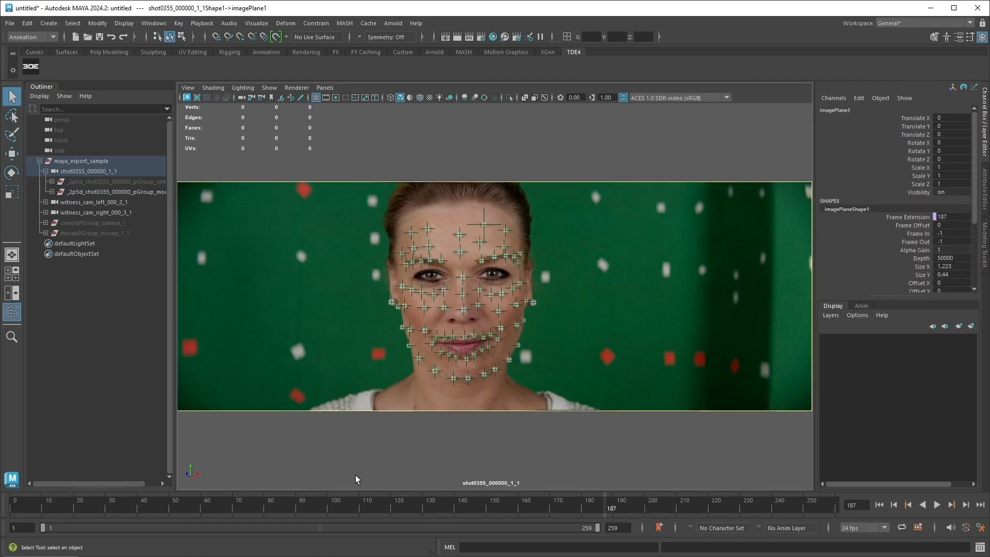
{"action": "key", "text": "alt+v"}
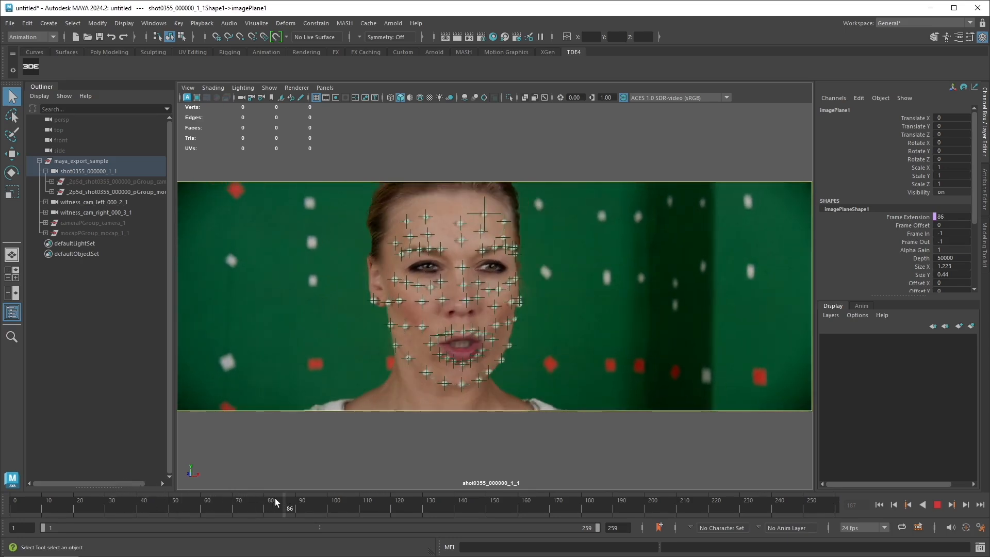
- Set the Distance of all the shot camera's 2.5D mocap points to 50 and play the shot to check their alignment
{"action": "left_click_drag", "start_coordinate": [223, 498], "coordinate": [140, 492]}
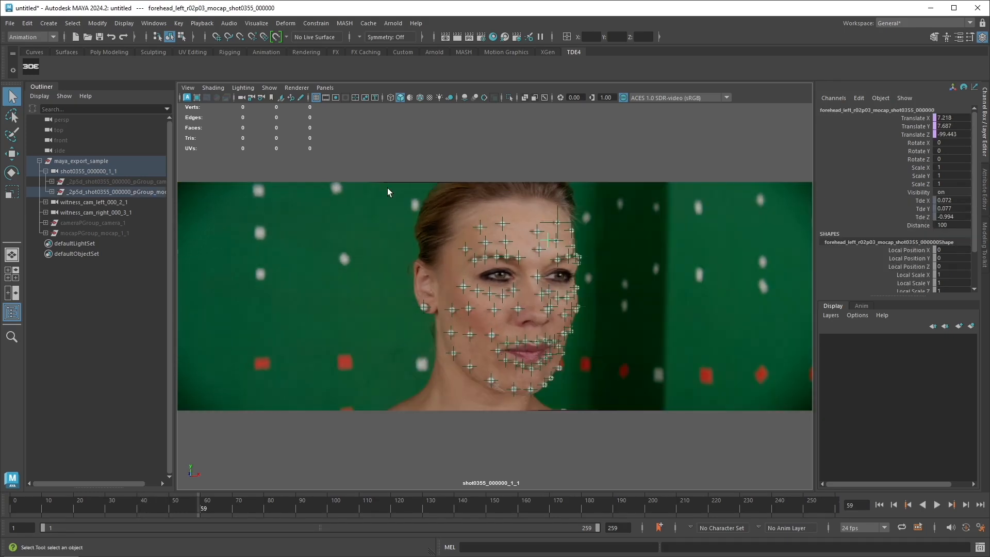
{"action": "left_click_drag", "start_coordinate": [629, 407], "coordinate": [320, 180]}
{"action": "double_click", "coordinate": [961, 225]}
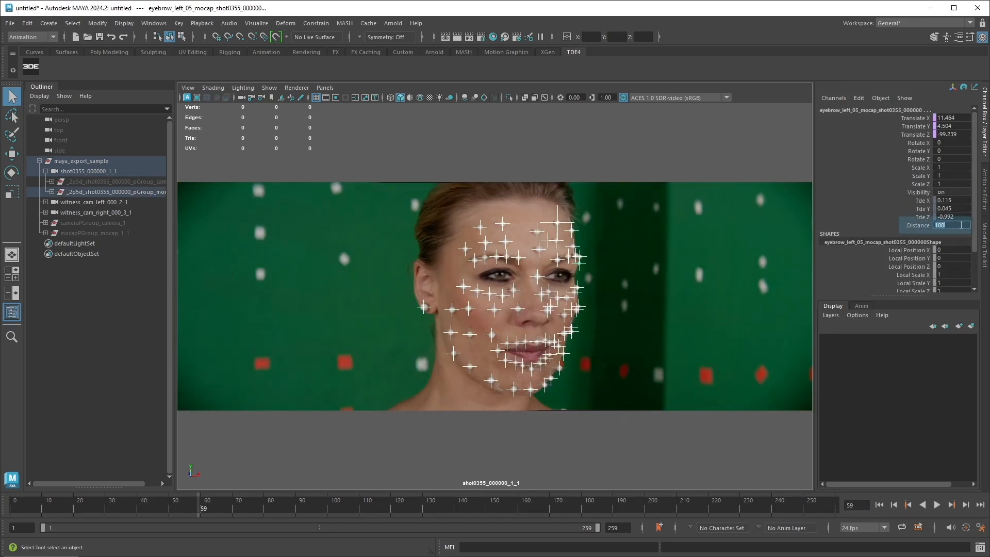
{"action": "type", "text": "50"}
{"action": "key", "text": "Return"}
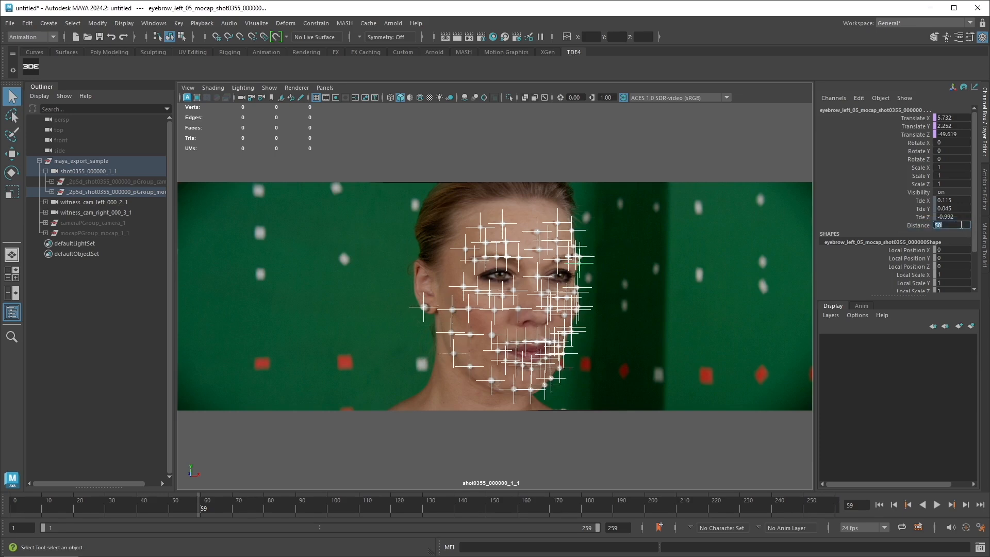
{"action": "left_click", "coordinate": [624, 282]}
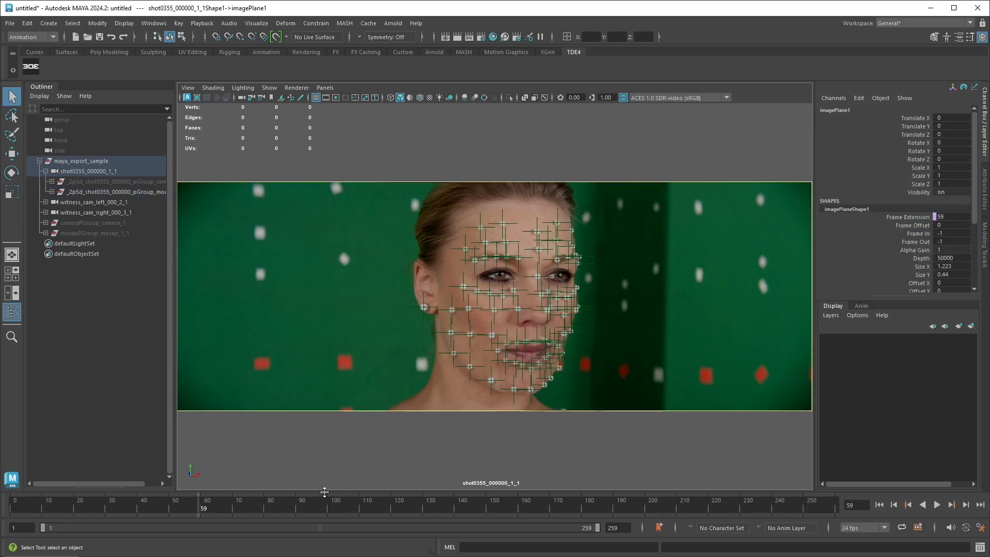
{"action": "key", "text": "alt+v"}
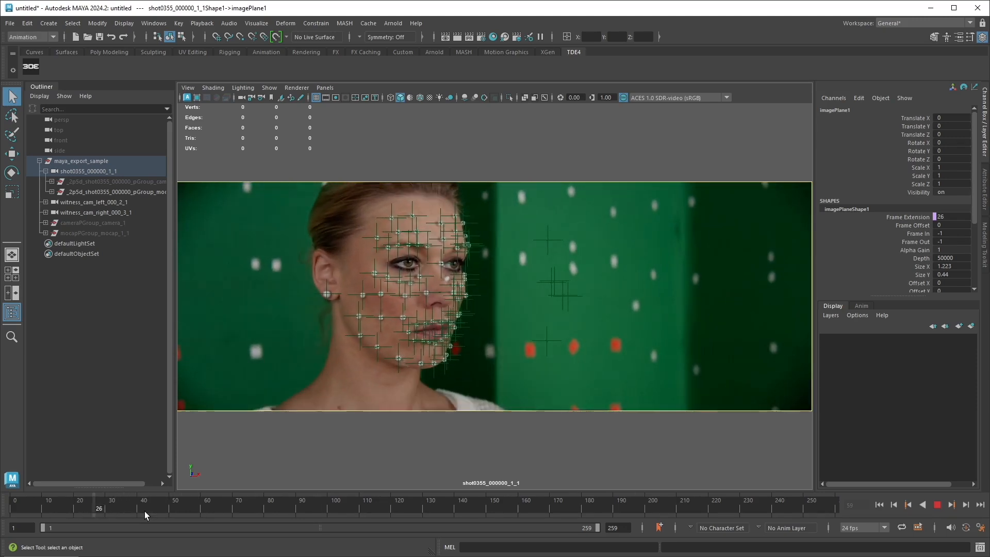
{"action": "left_click", "coordinate": [445, 515]}
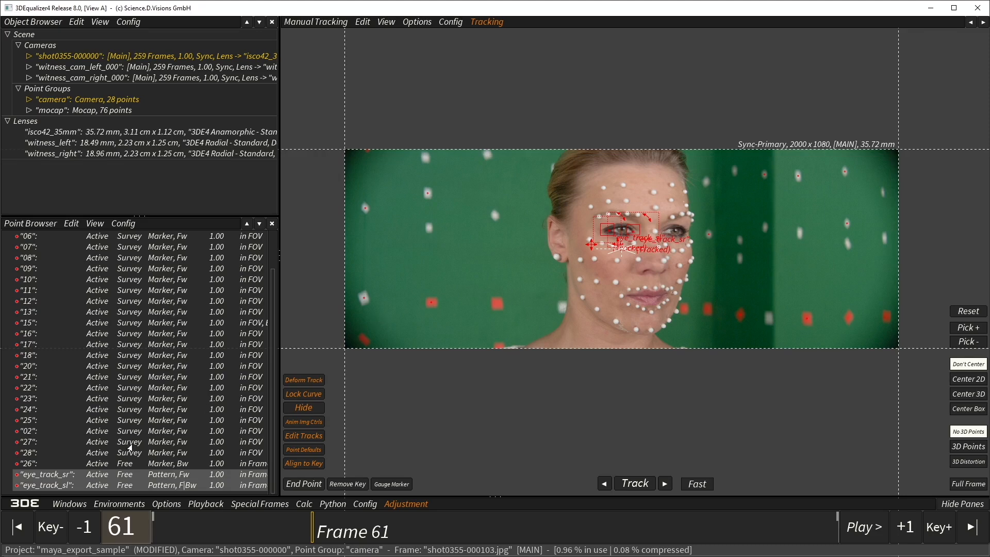
- Switch to 3DEqualizer4 and set up a Maya export in Export Selected 2.5D Point(s) mode for the selected eye track points
{"action": "left_click", "coordinate": [23, 503]}
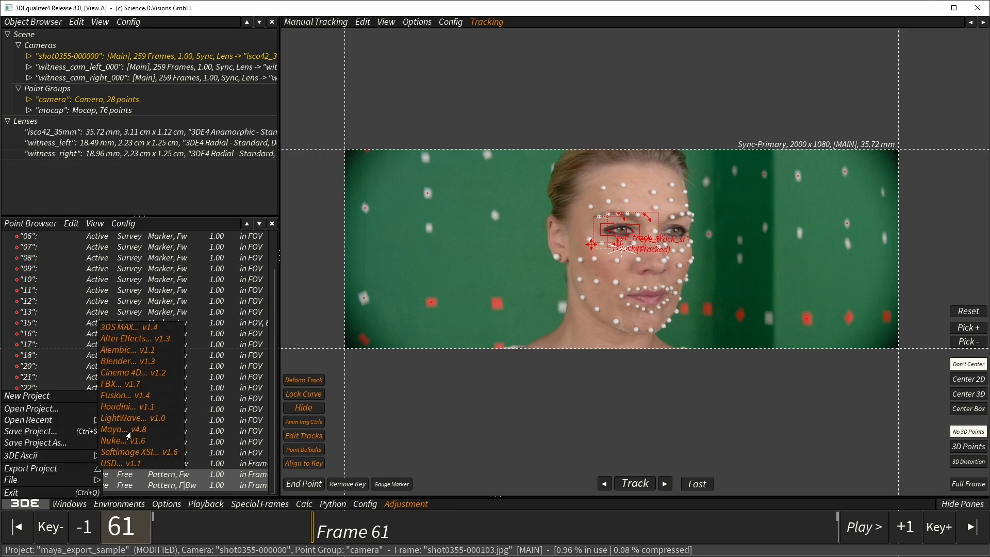
{"action": "left_click", "coordinate": [123, 430]}
{"action": "left_click", "coordinate": [483, 191]}
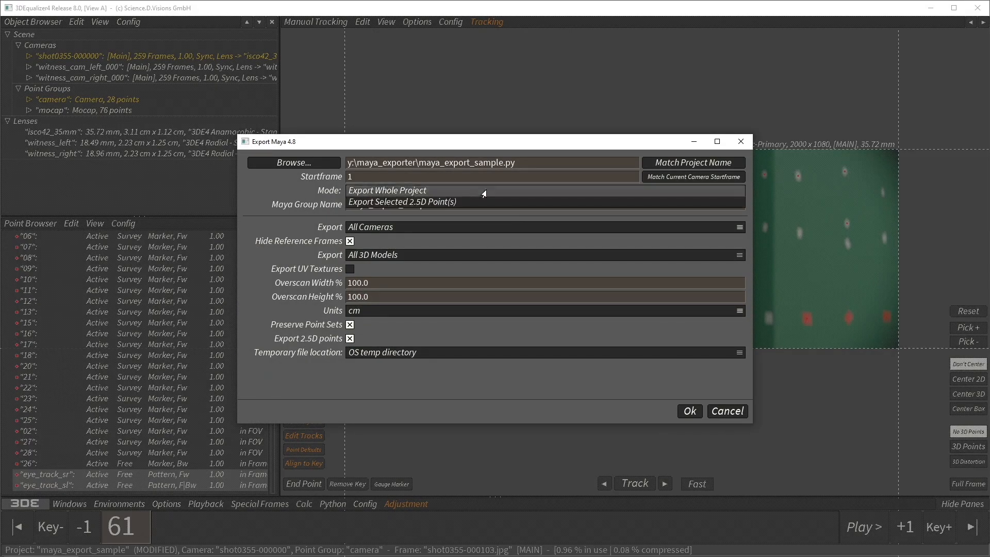
{"action": "left_click", "coordinate": [475, 203]}
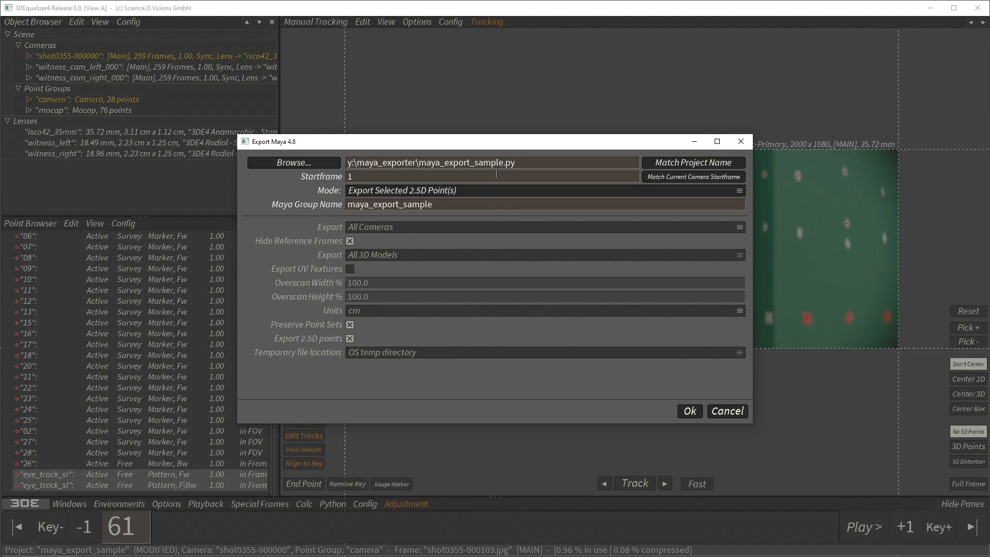
- Export the selected points to eye_corner.py in y:\maya_exporter with the Maya group name obj_trk_01
{"action": "left_click_drag", "start_coordinate": [444, 162], "coordinate": [419, 161]}
{"action": "type", "text": "eye_corner"}
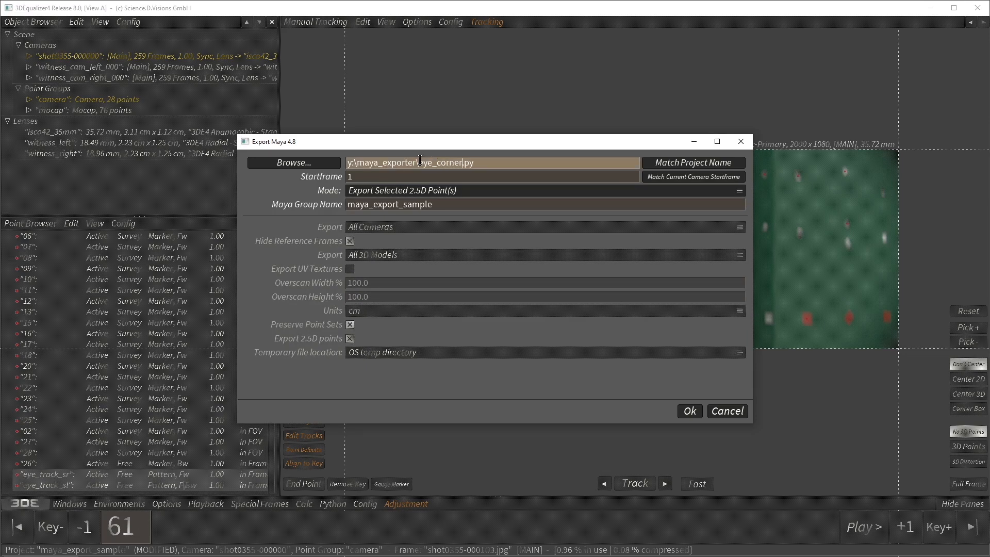
{"action": "left_click_drag", "start_coordinate": [435, 203], "coordinate": [324, 196]}
{"action": "type", "text": "obj"}
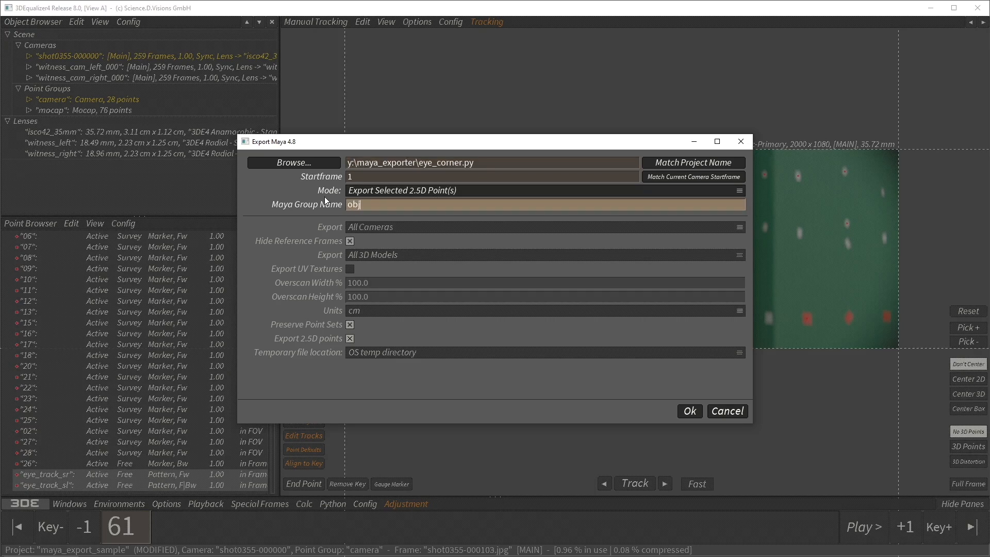
{"action": "type", "text": "_trk_01"}
{"action": "left_click", "coordinate": [688, 411]}
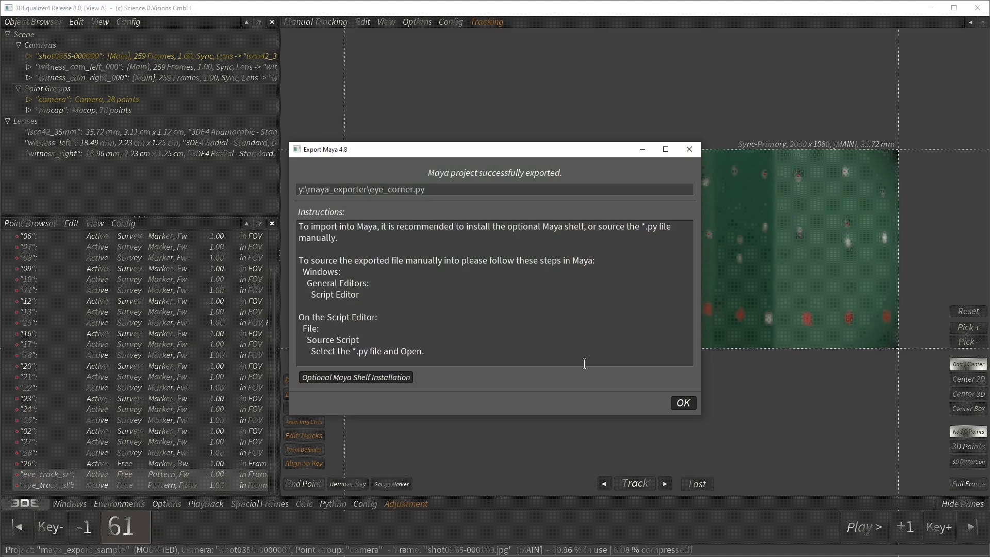
{"action": "left_click", "coordinate": [683, 403]}
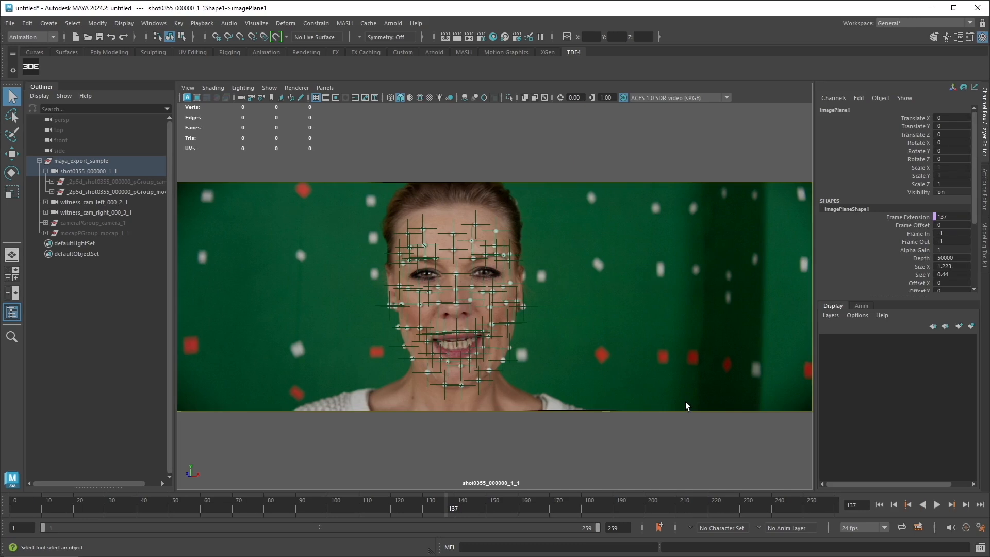
- Switch to Maya, hide the shot camera's 2.5D mocap point group and import the latest 3DEqualizer export
{"action": "left_click", "coordinate": [101, 192]}
{"action": "key", "text": "ctrl+h"}
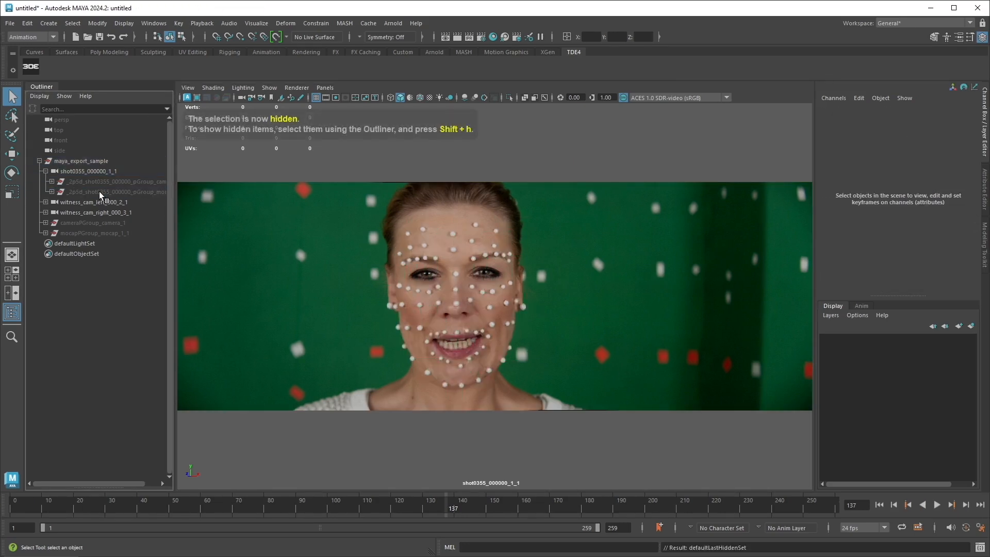
{"action": "left_click", "coordinate": [46, 171]}
{"action": "double_click", "coordinate": [29, 68]}
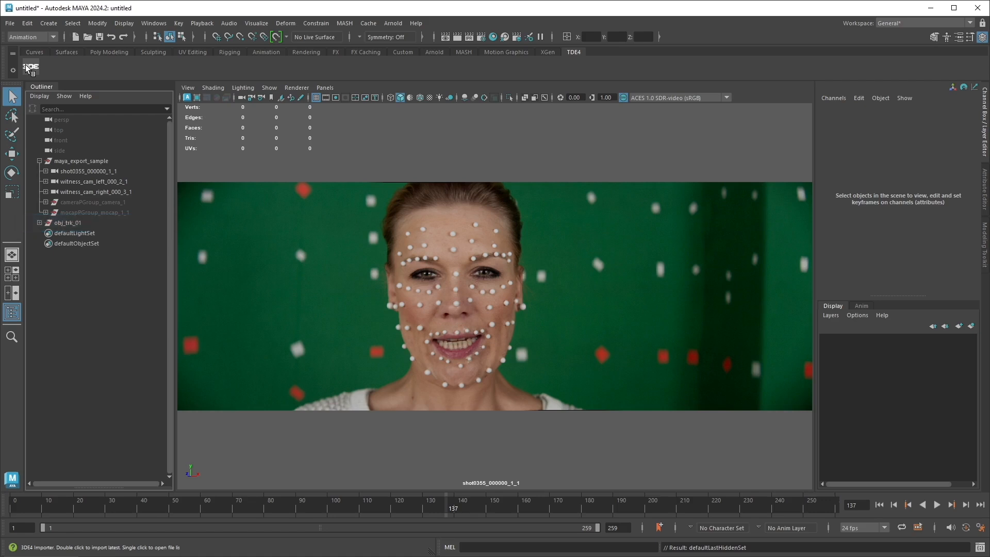
- Parent-constrain obj_trk_01 to the shot0355_000000_1_1 camera on all axes without maintaining offset, and check the eye points at frame 90
{"action": "left_click", "coordinate": [78, 173]}
{"action": "left_click", "coordinate": [70, 225], "text": "ctrl"}
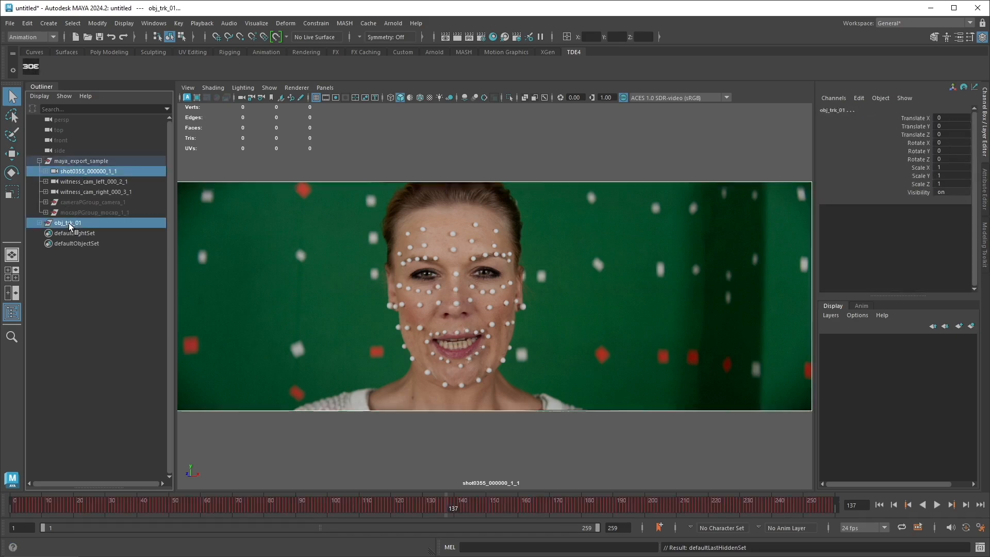
{"action": "left_click", "coordinate": [324, 24]}
{"action": "left_click", "coordinate": [414, 52]}
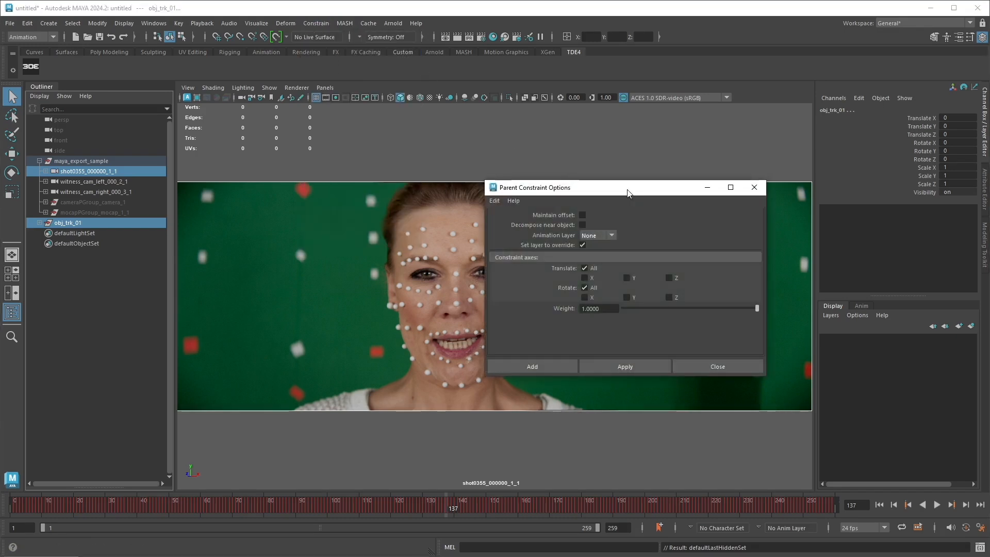
{"action": "left_click", "coordinate": [633, 368]}
{"action": "left_click", "coordinate": [696, 368]}
{"action": "left_click_drag", "start_coordinate": [437, 500], "coordinate": [302, 505]}
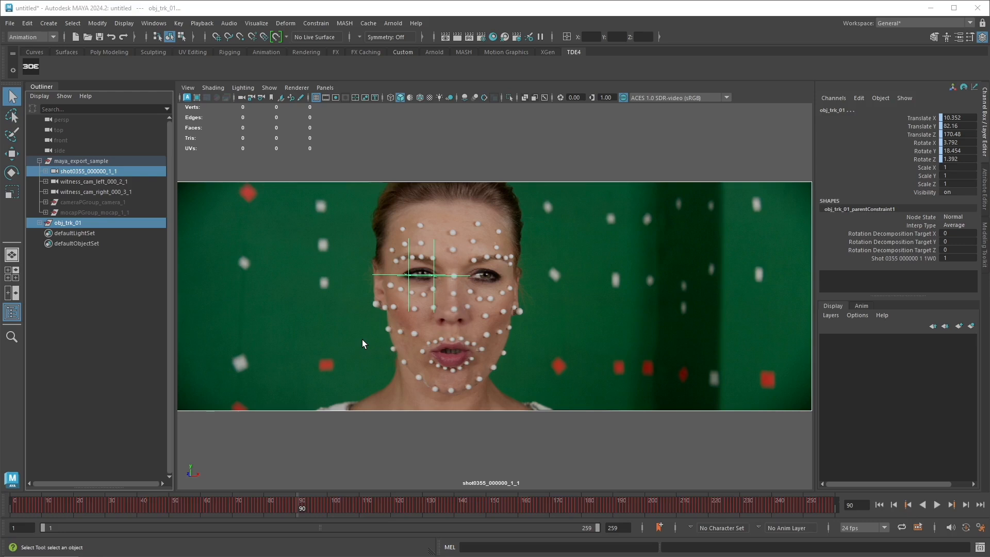
{"action": "left_click", "coordinate": [364, 344]}
- Examine the extra attributes of the shot0355_000000_1_1 camera transform, including its project, lens and distortion data
{"action": "left_click", "coordinate": [45, 170]}
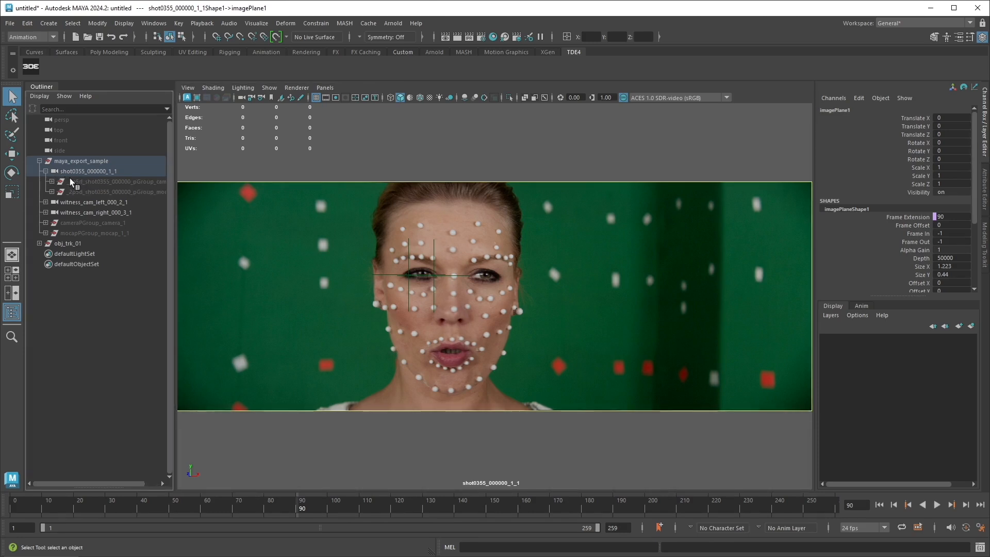
{"action": "left_click", "coordinate": [73, 173]}
{"action": "key", "text": "ctrl+a"}
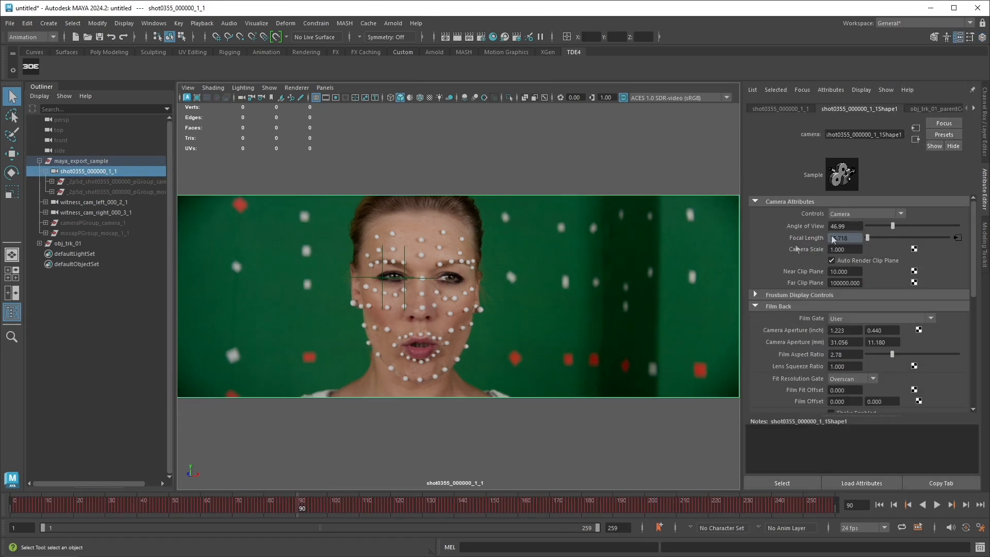
{"action": "left_click", "coordinate": [780, 109]}
{"action": "left_click", "coordinate": [755, 326]}
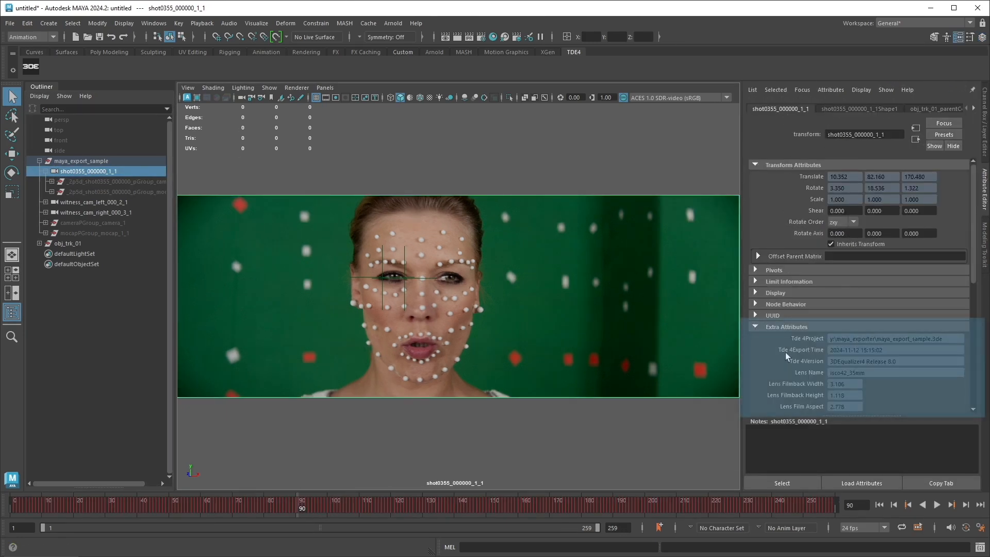
{"action": "scroll", "coordinate": [787, 356], "scroll_direction": "down", "scroll_amount": 5}
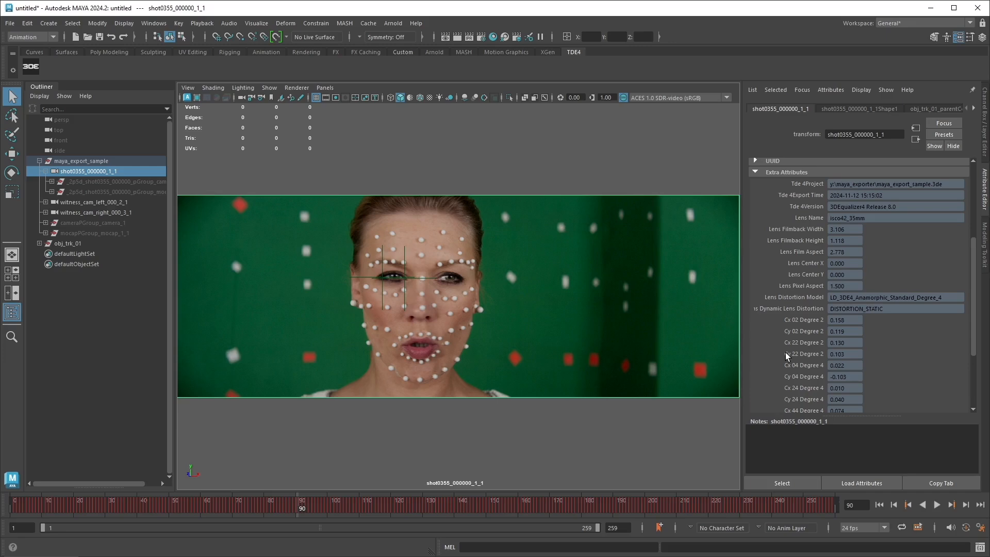
{"action": "scroll", "coordinate": [787, 355], "scroll_direction": "down", "scroll_amount": 3}
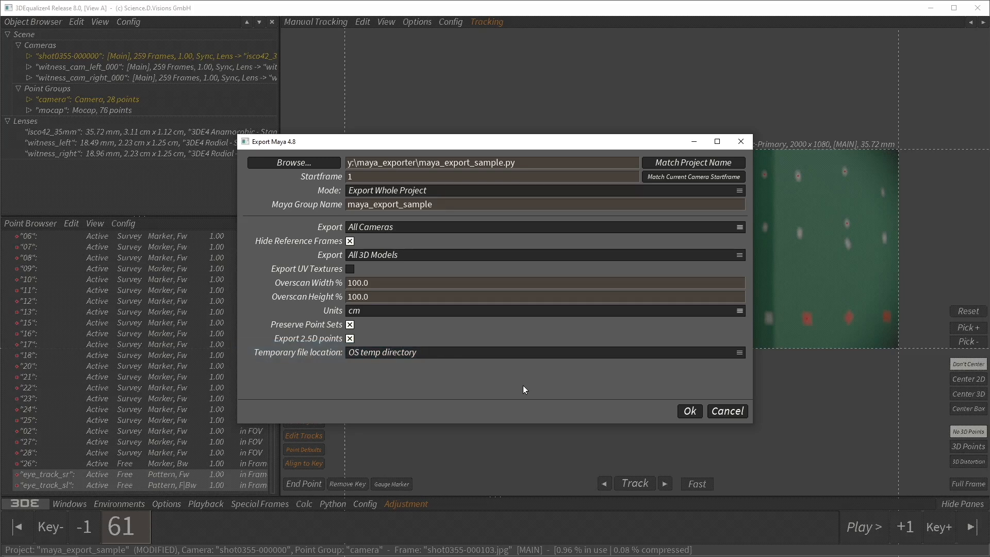
- Switch to 3DEqualizer4 and view the temporary file location choices for the whole-project Maya export
{"action": "left_click", "coordinate": [523, 356]}
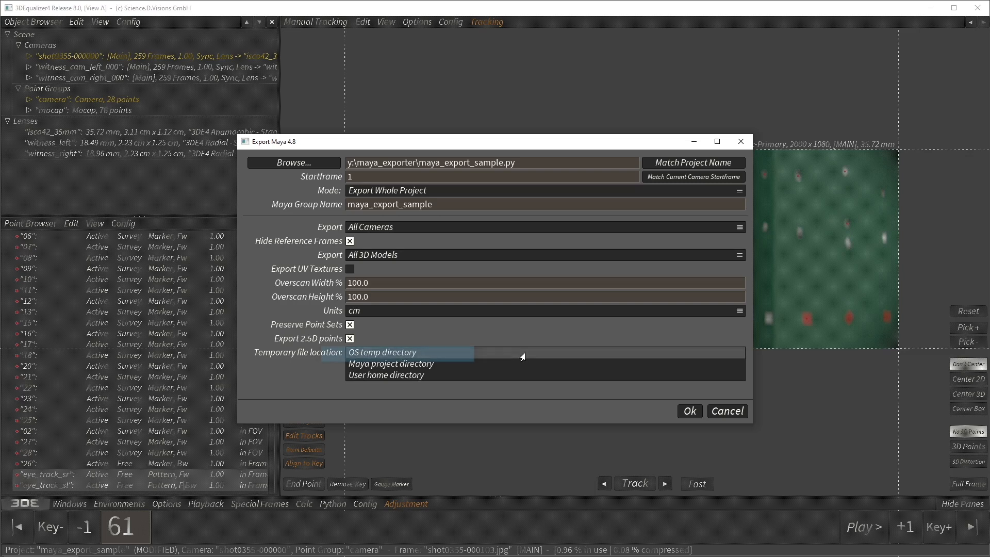